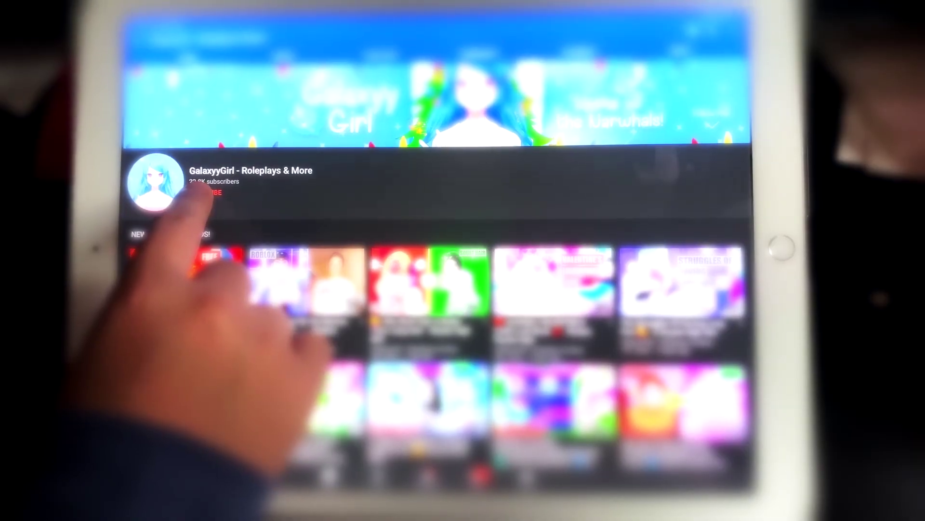
Subscribe to GalaxyyGirl - Roleplays & More and bring up its bell notification options
click(210, 192)
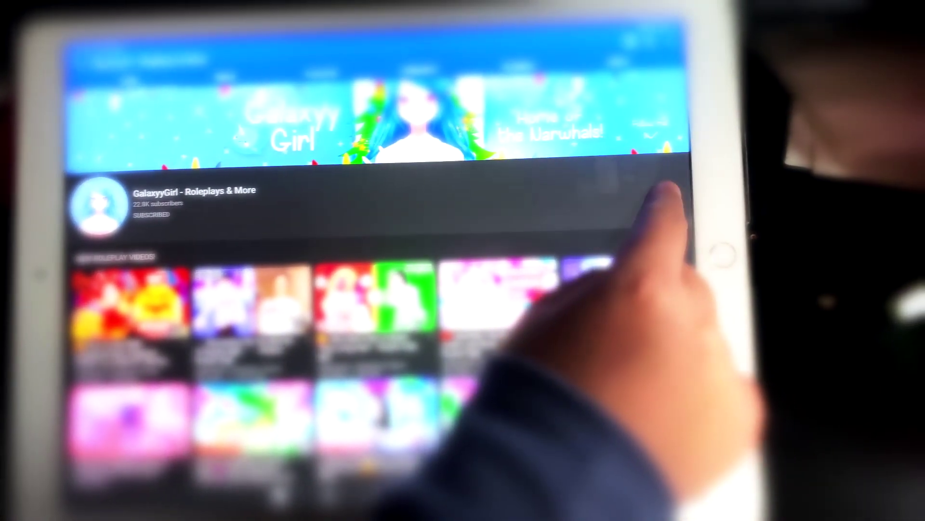
click(736, 196)
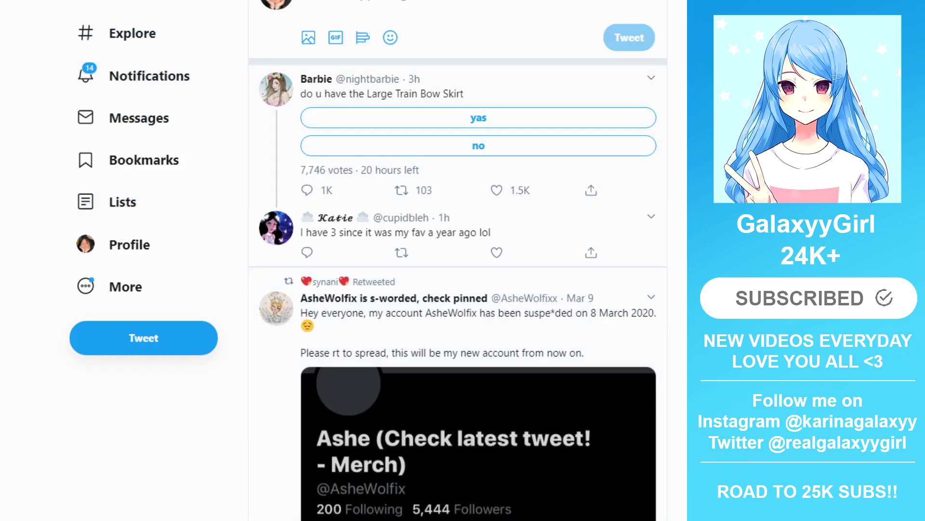
click(478, 145)
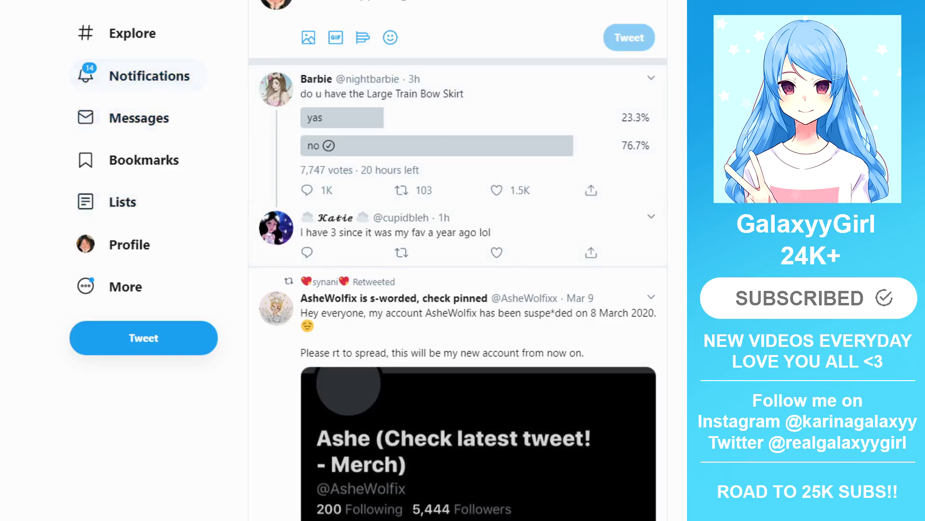
click(276, 89)
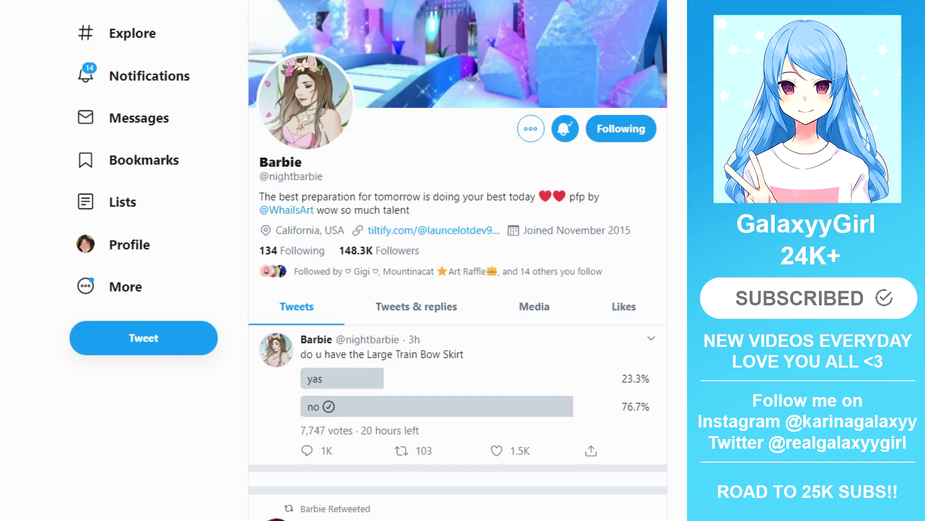
scroll(457, 261, down, 1)
scroll(458, 261, down, 3)
scroll(458, 260, down, 3)
scroll(458, 261, down, 3)
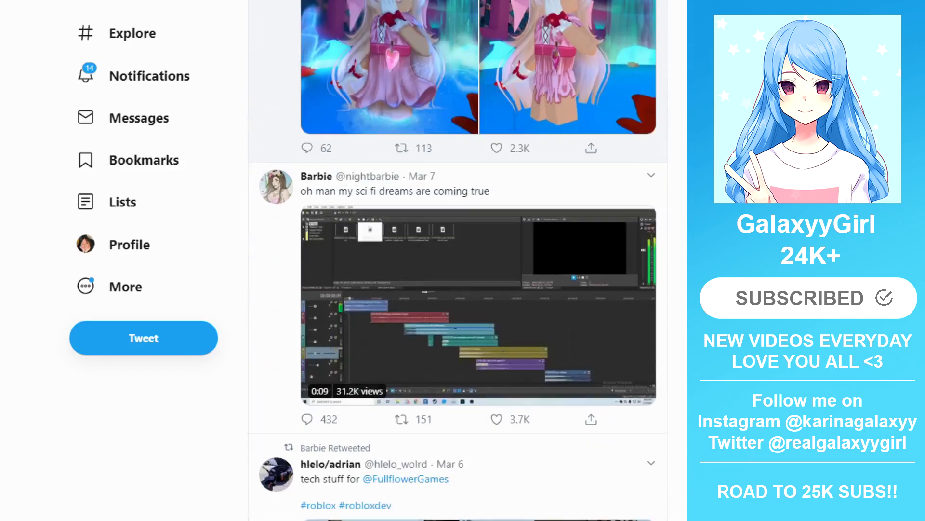
scroll(458, 261, down, 2)
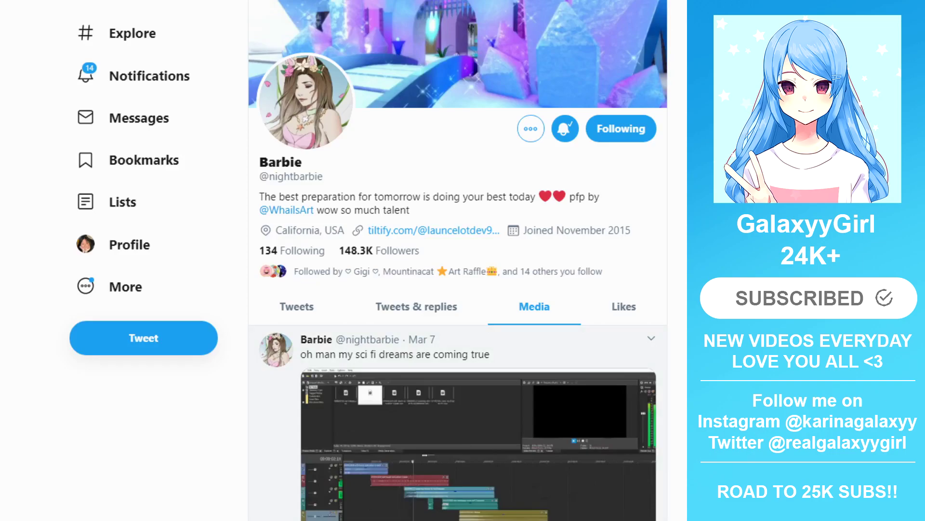
scroll(458, 261, down, 3)
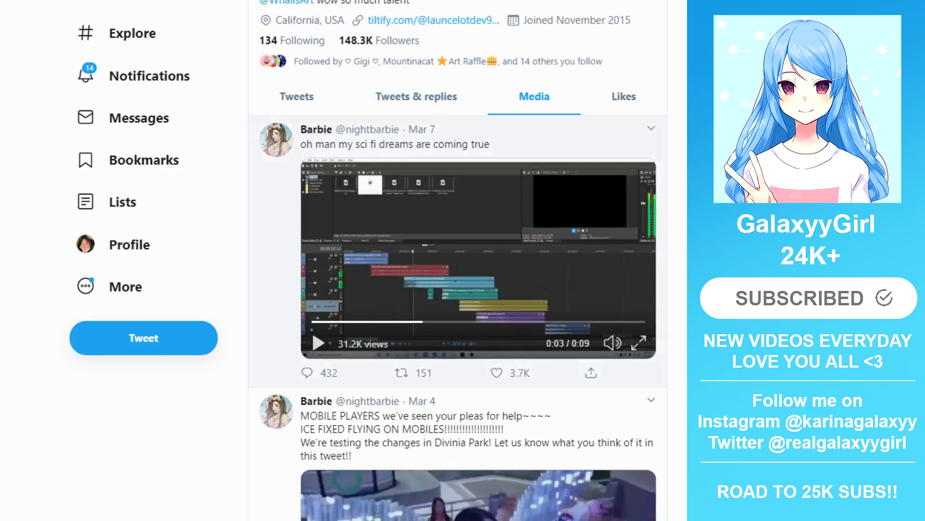
scroll(458, 261, down, 2)
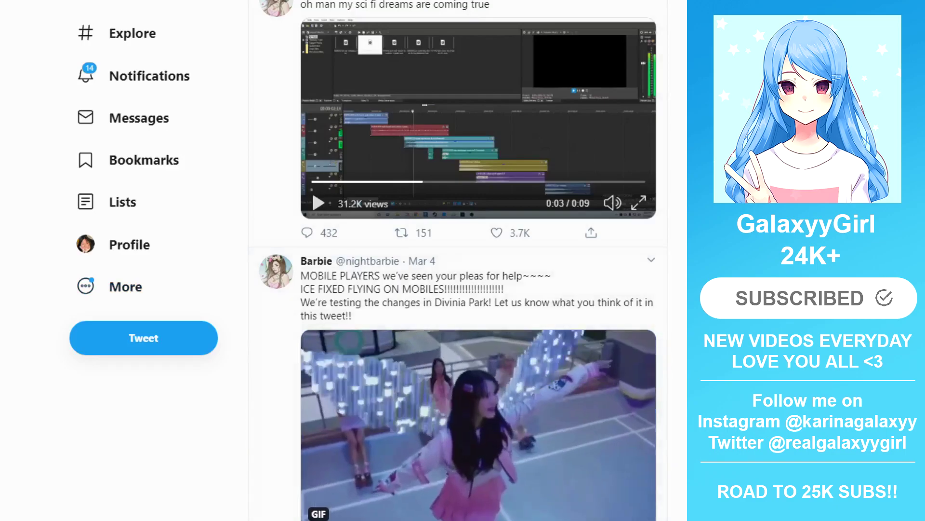
scroll(477, 289, down, 1)
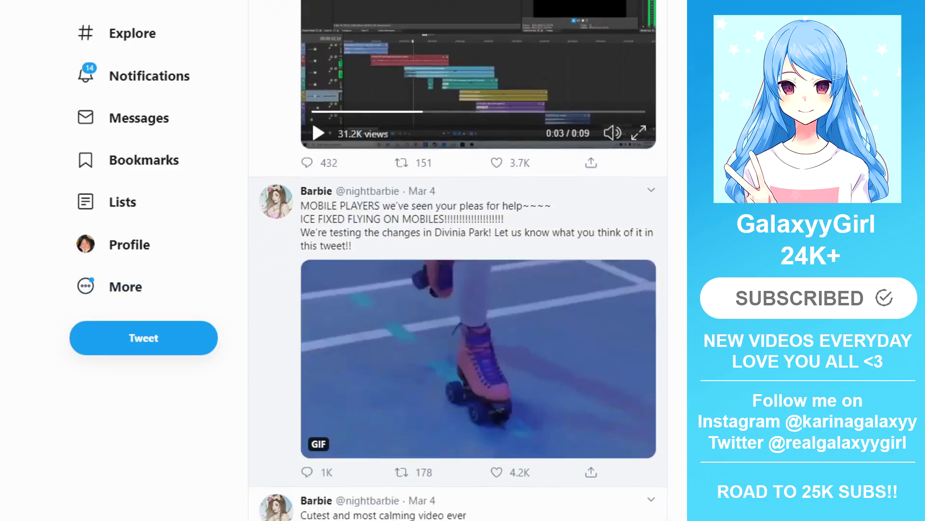
scroll(477, 289, down, 1)
scroll(477, 289, down, 3)
scroll(477, 290, down, 3)
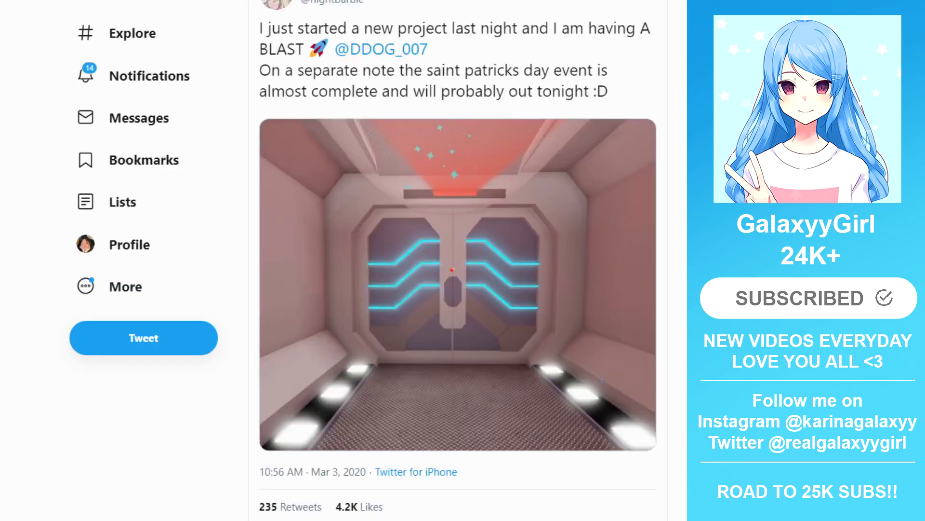
scroll(307, 340, down, 2)
scroll(307, 340, down, 2)
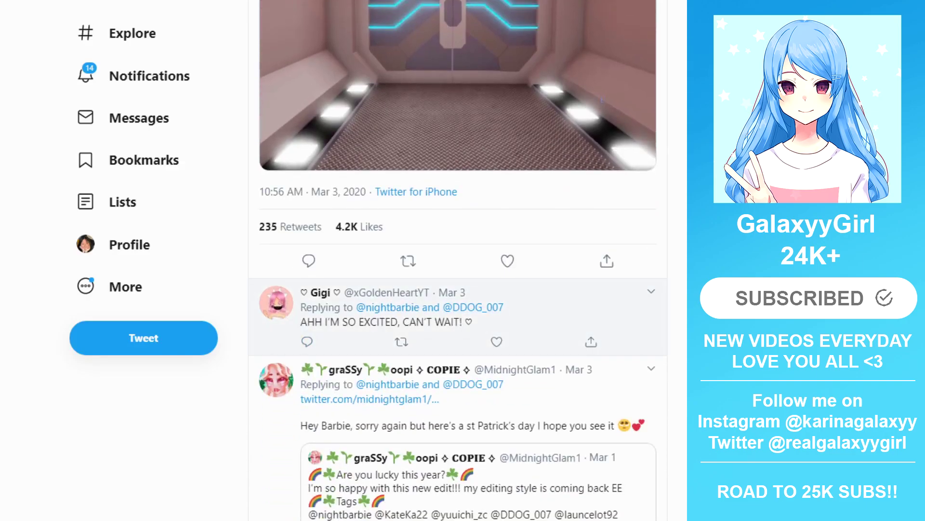
scroll(308, 340, down, 2)
scroll(307, 340, down, 3)
scroll(308, 341, down, 3)
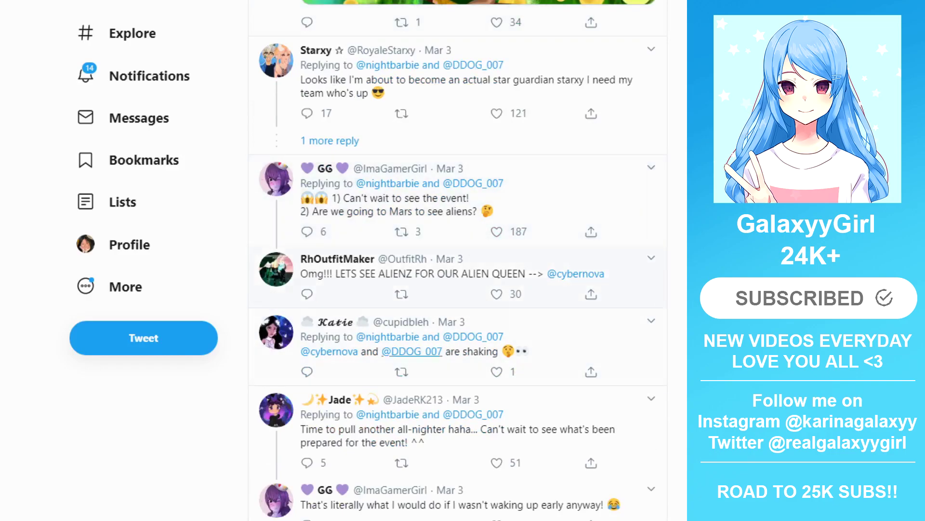
scroll(456, 347, down, 1)
scroll(456, 347, down, 2)
scroll(456, 347, up, 3)
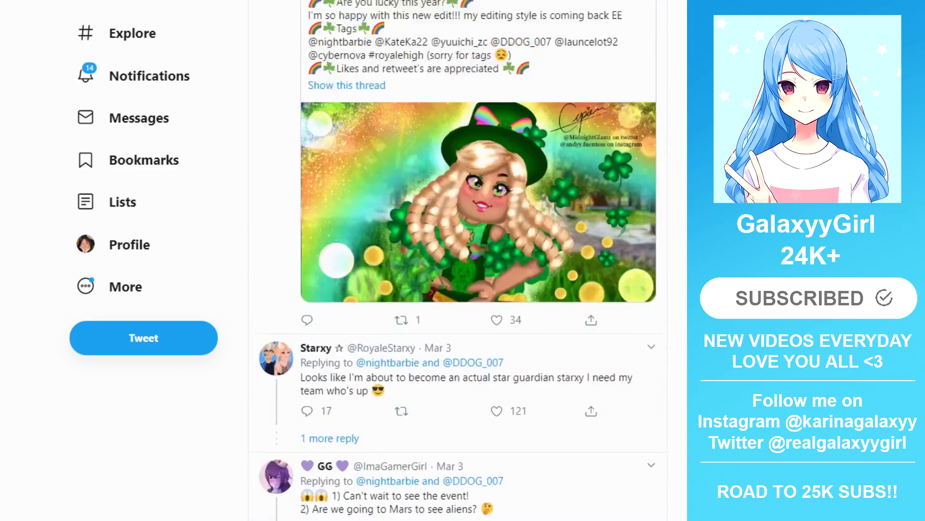
scroll(456, 347, up, 3)
scroll(455, 347, up, 3)
scroll(455, 347, up, 2)
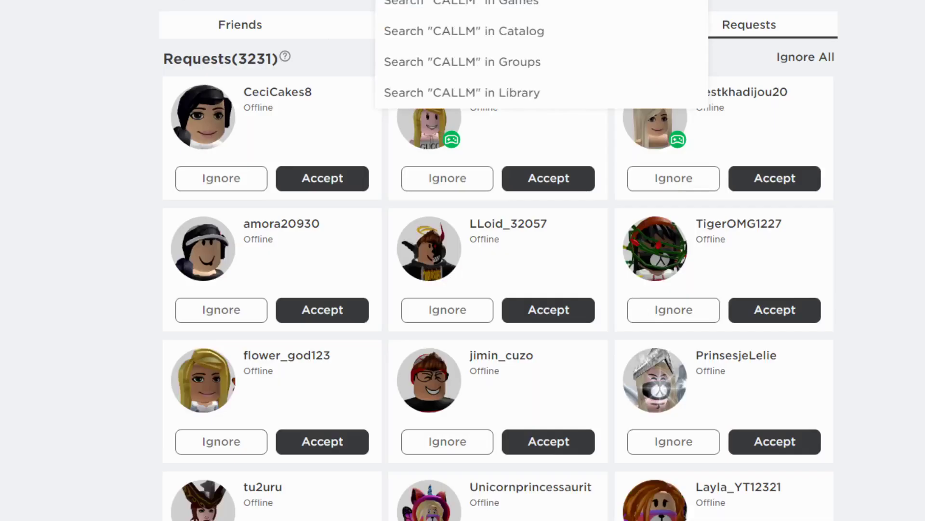
text(EHBOB)
Run the people search for CALLMEHBOB
key(Return)
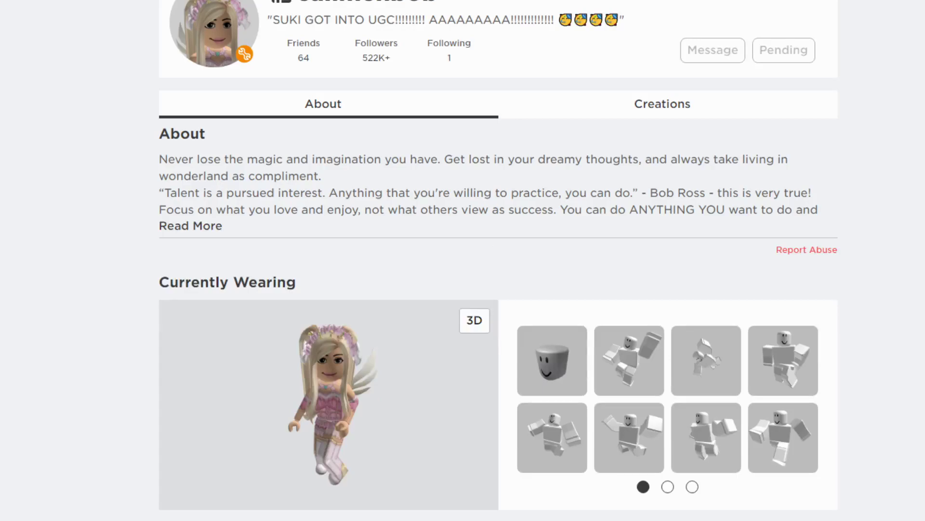
scroll(498, 260, down, 2)
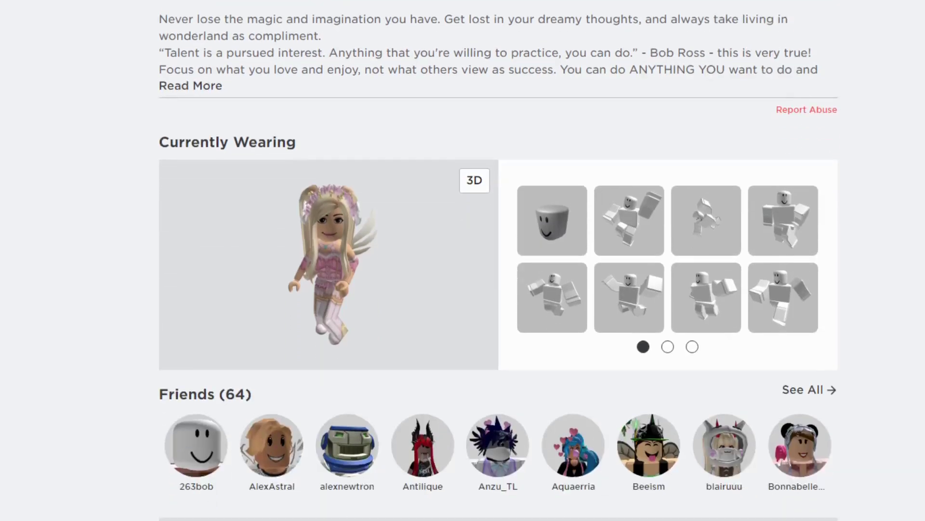
scroll(499, 261, down, 3)
scroll(499, 261, down, 3)
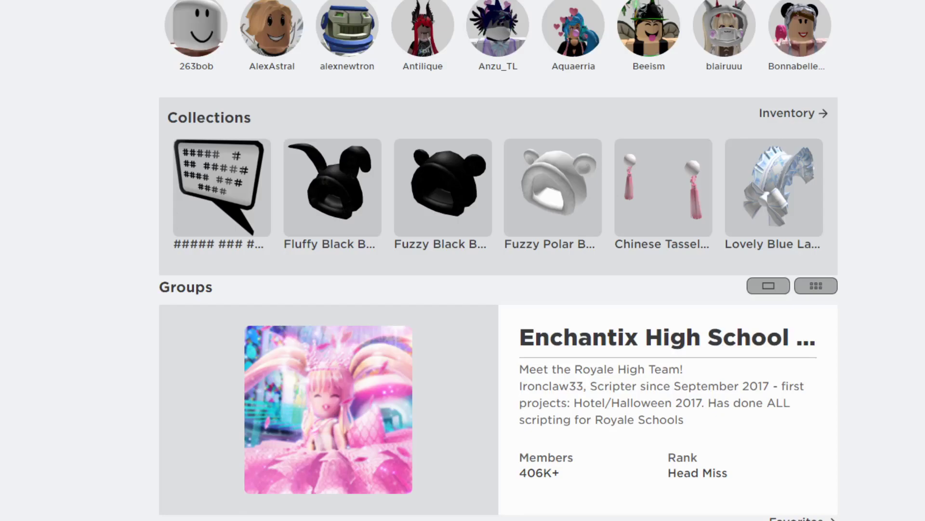
Open callmehbob's full inventory and filter it to Animations, then Audio
click(788, 113)
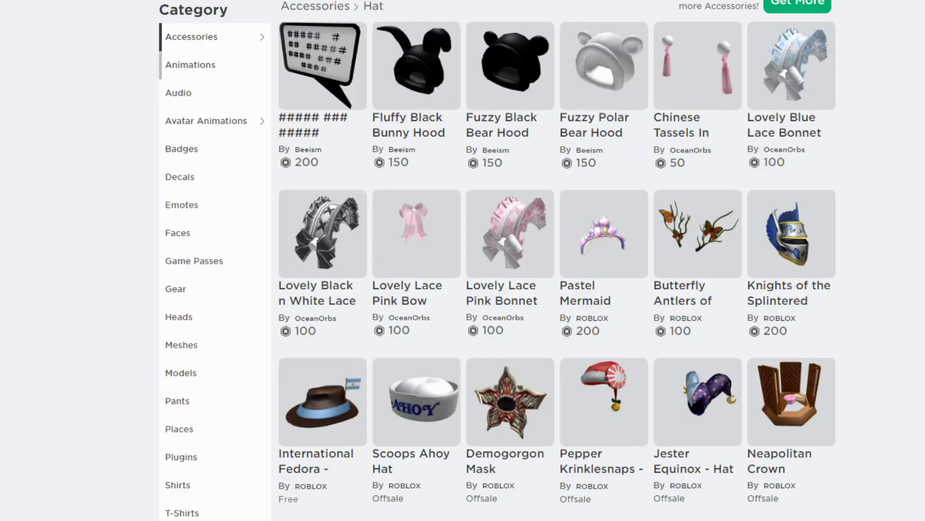
click(190, 65)
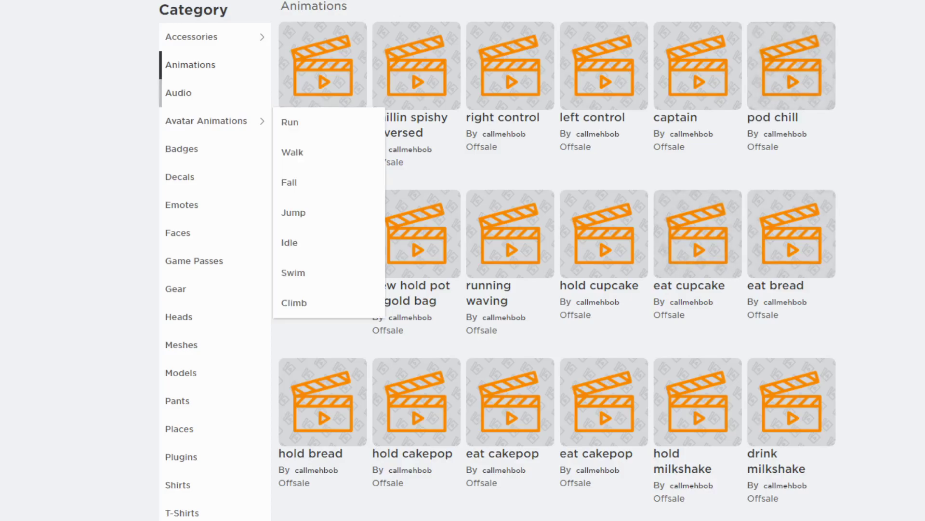
click(179, 93)
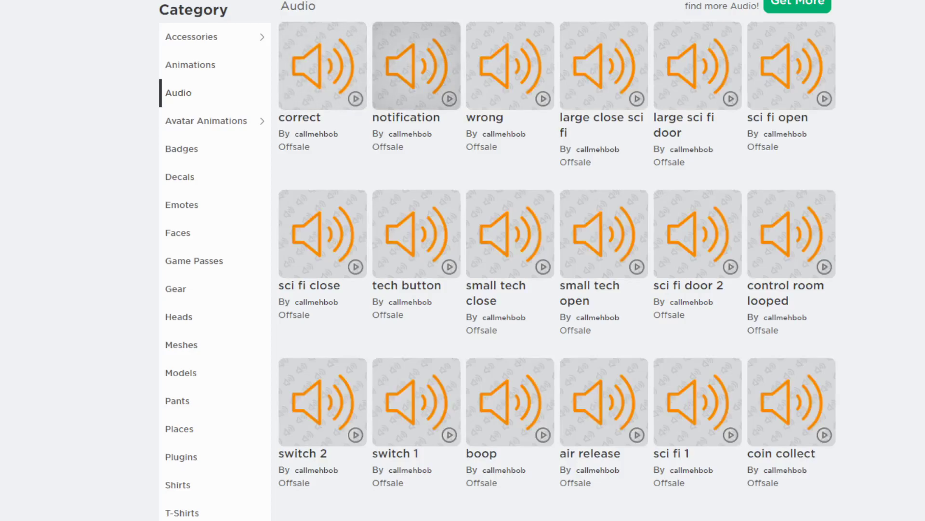
Preview the notification, large sci fi door, large close sci fi, sci fi 1, small tech close and sci fi open sounds
click(449, 98)
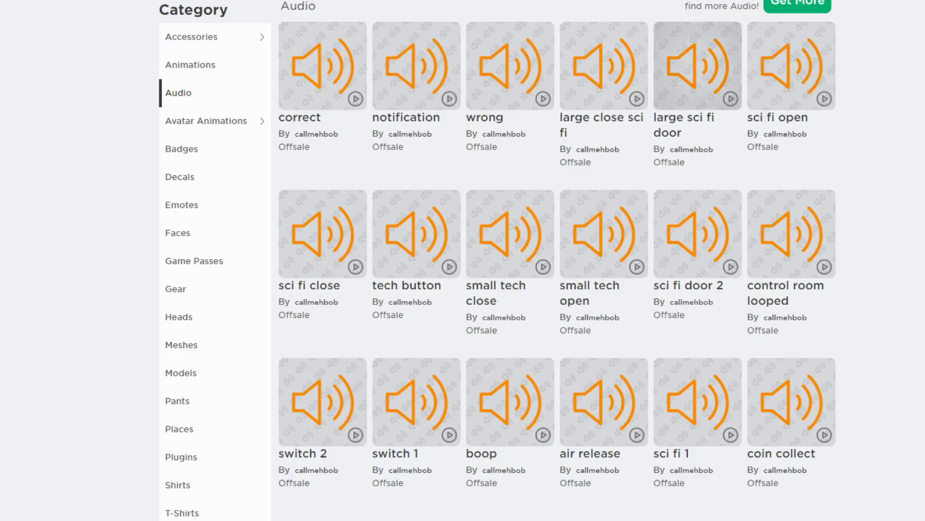
click(730, 99)
click(636, 99)
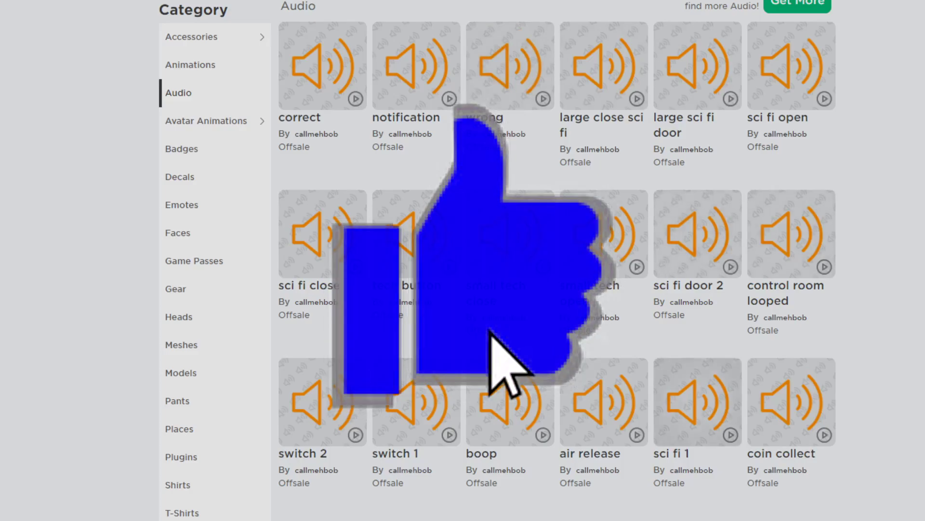
scroll(510, 506, down, 1)
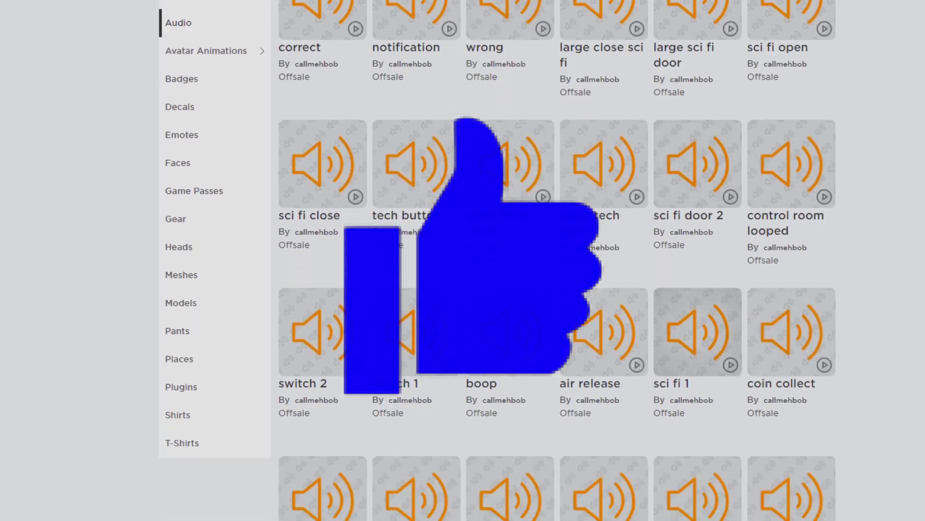
scroll(497, 261, up, 1)
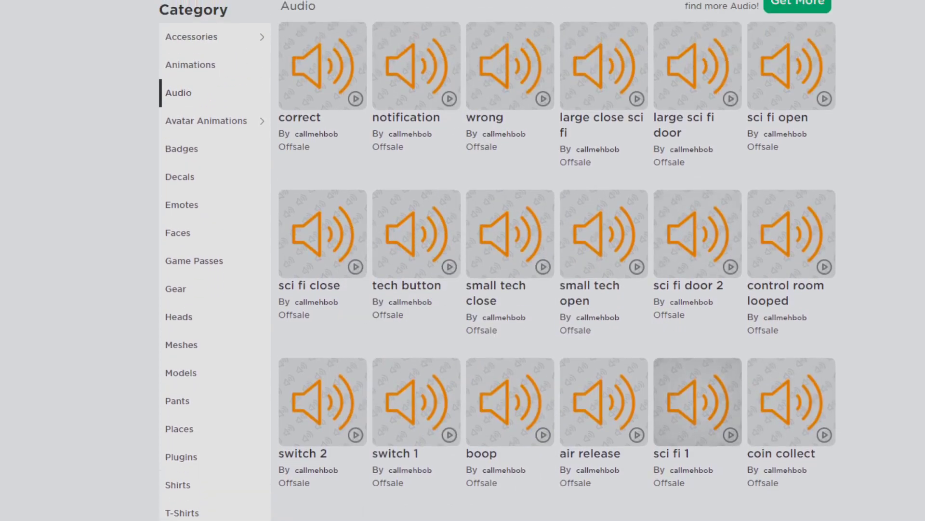
click(730, 434)
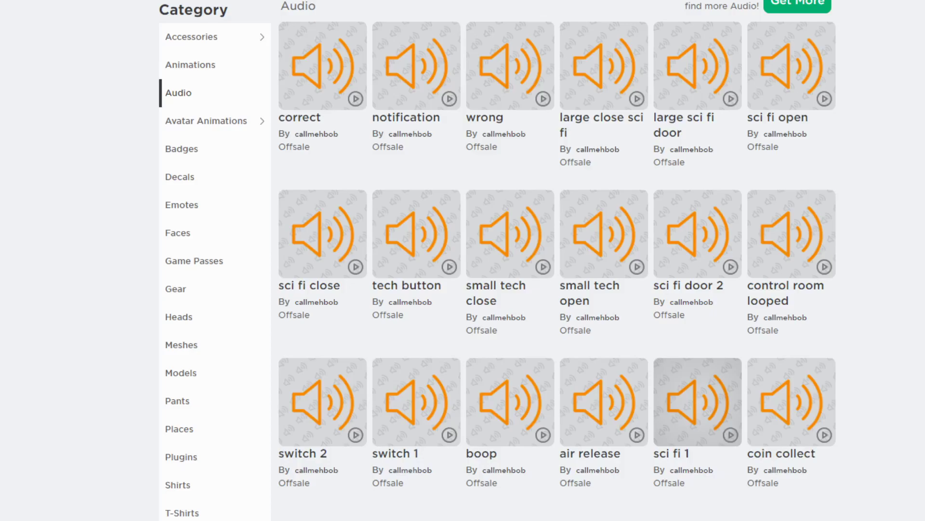
scroll(698, 433, down, 2)
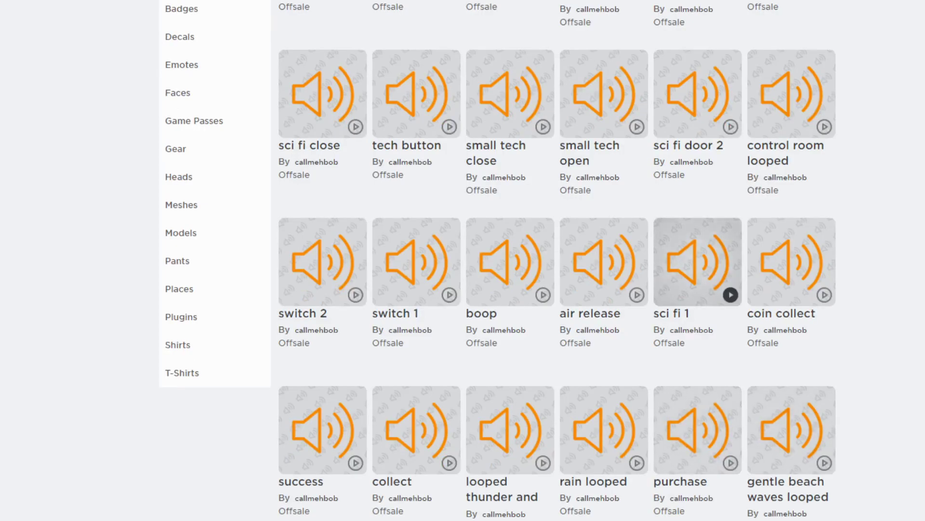
click(731, 294)
scroll(651, 261, up, 2)
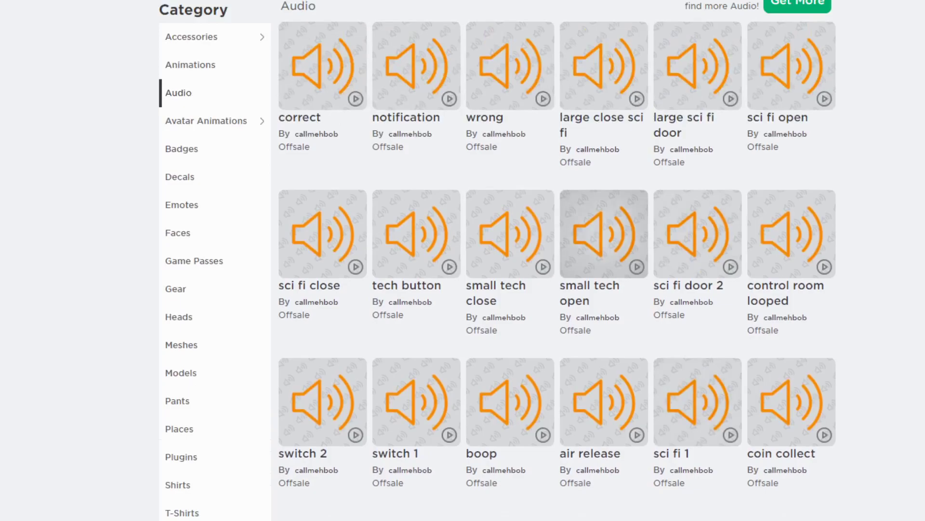
click(543, 267)
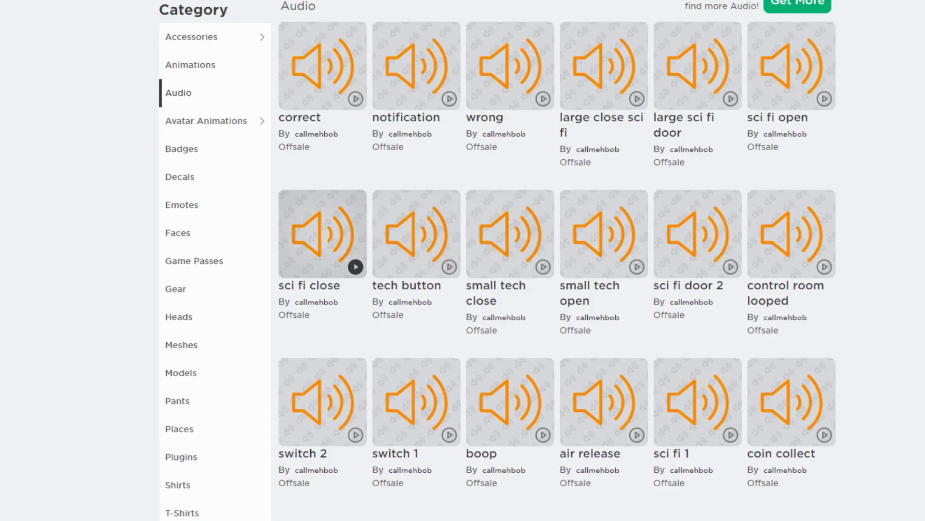
click(825, 98)
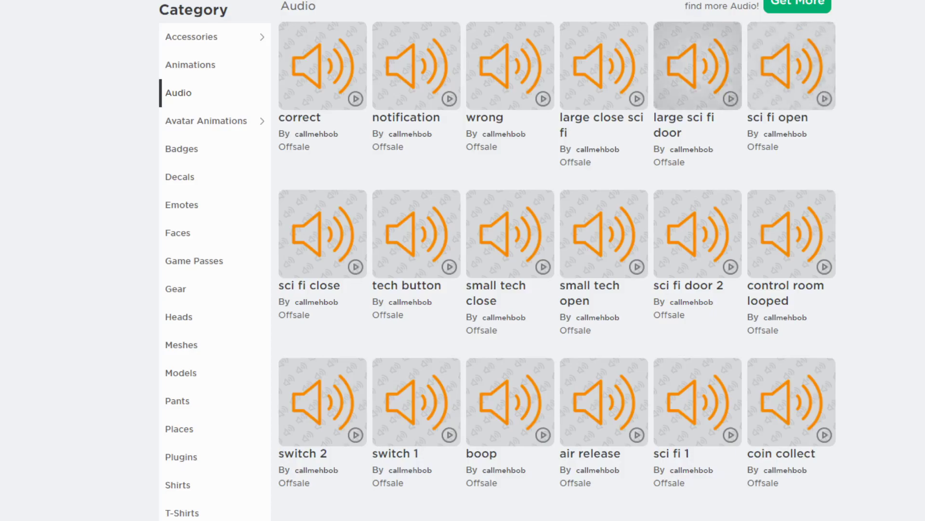
click(636, 98)
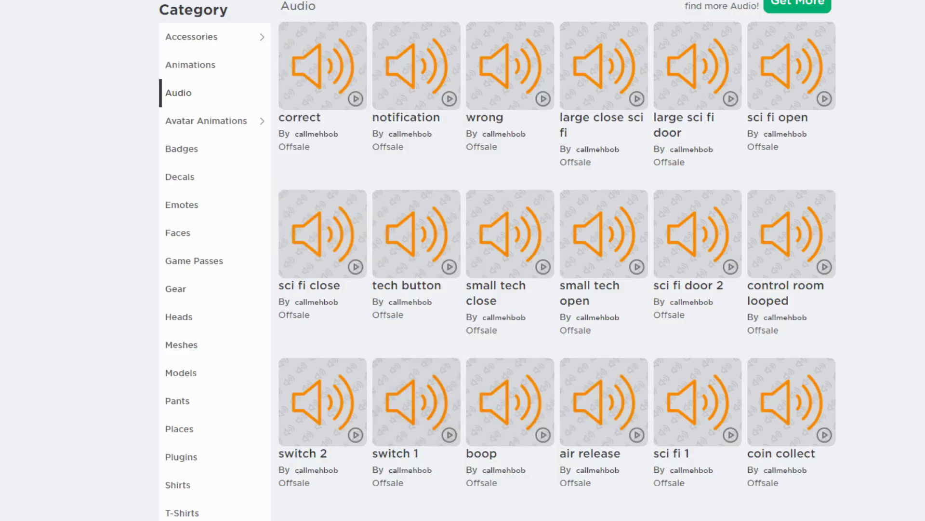
Browse the Avatar Animations, Badges, Decals, Emotes, Faces and Game Passes categories
click(290, 122)
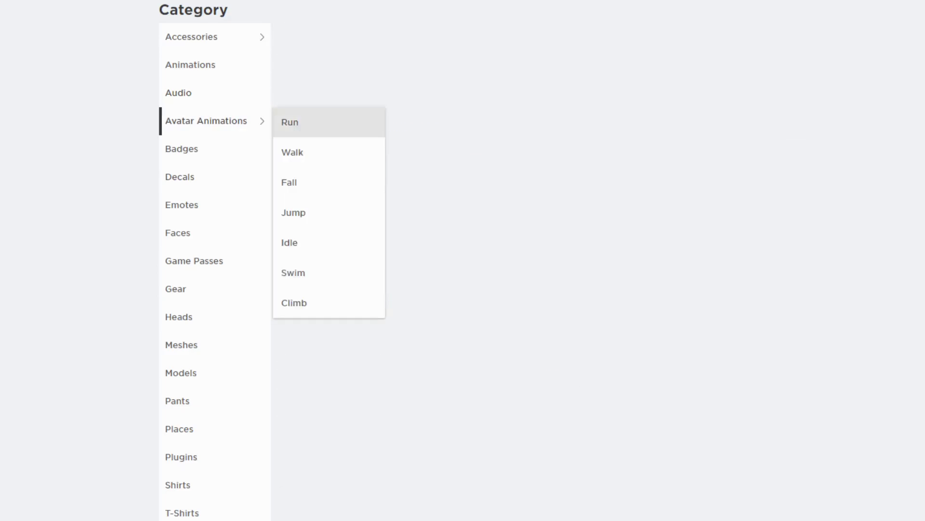
click(181, 148)
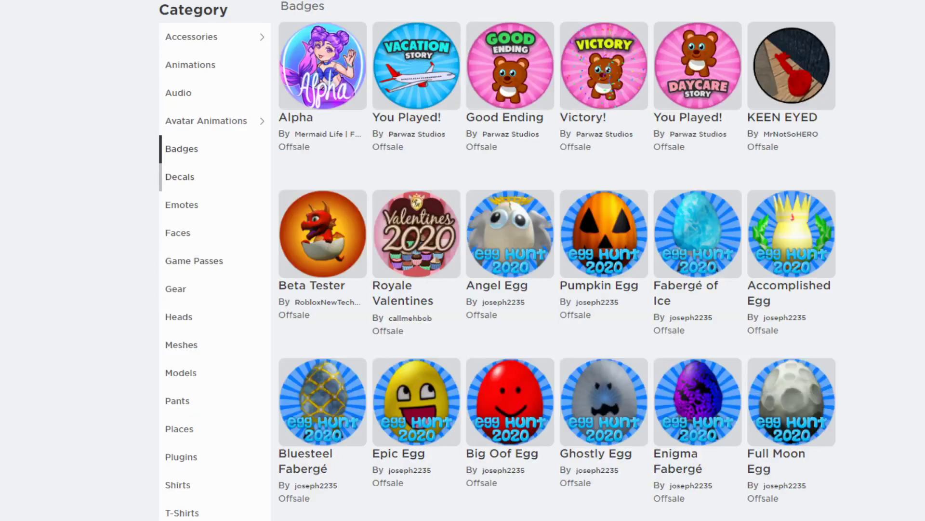
click(179, 176)
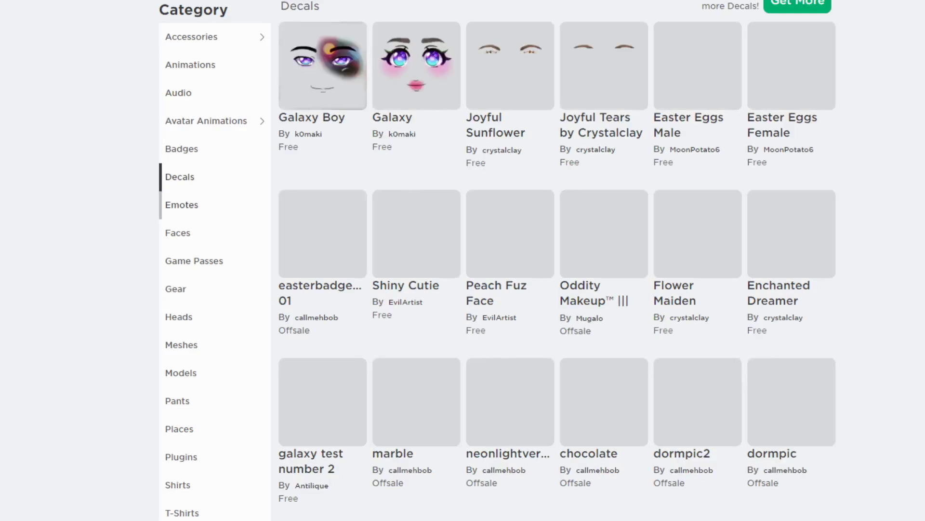
click(182, 205)
click(178, 233)
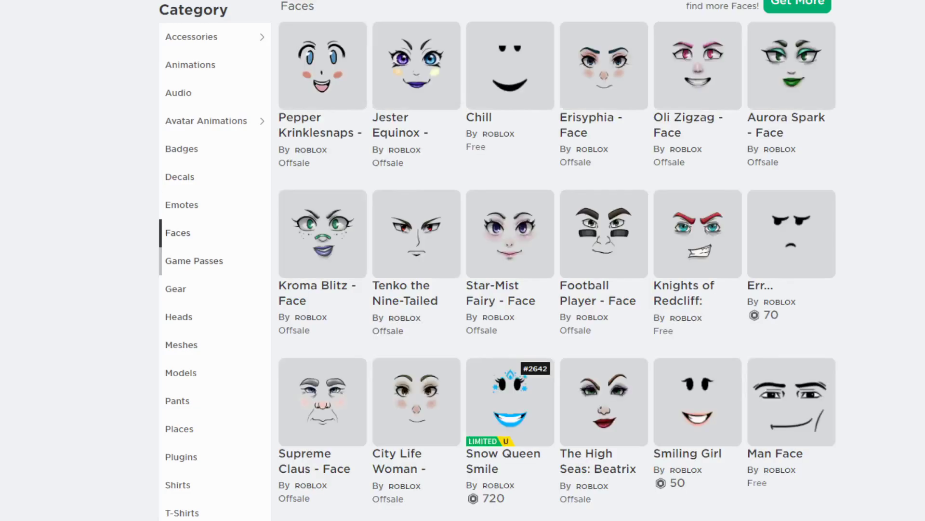
click(194, 260)
Browse the Gear, Heads, Meshes, Models and Pants categories, ending on Places
click(176, 289)
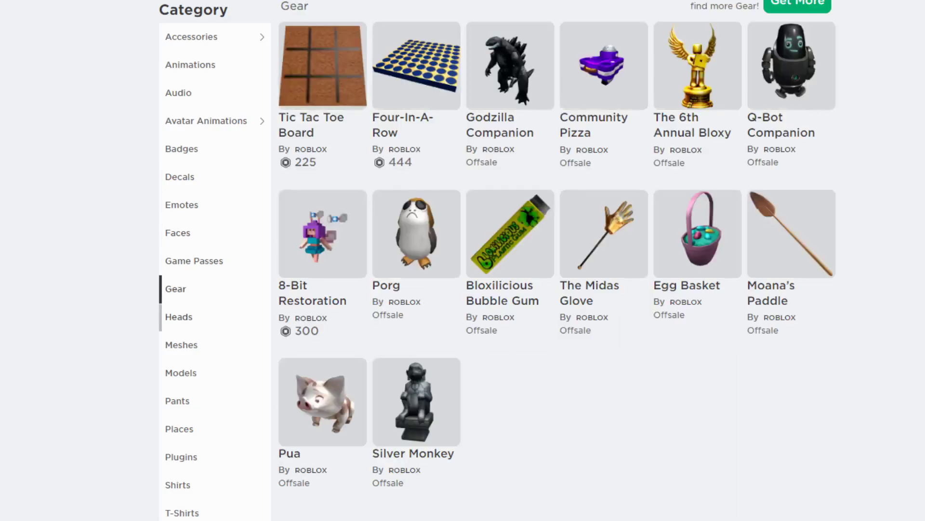
click(179, 317)
click(181, 345)
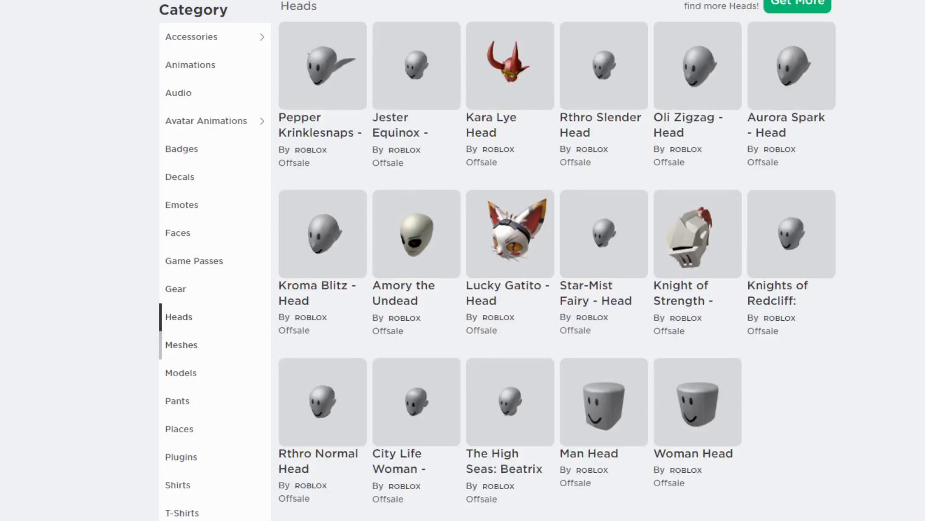
click(181, 373)
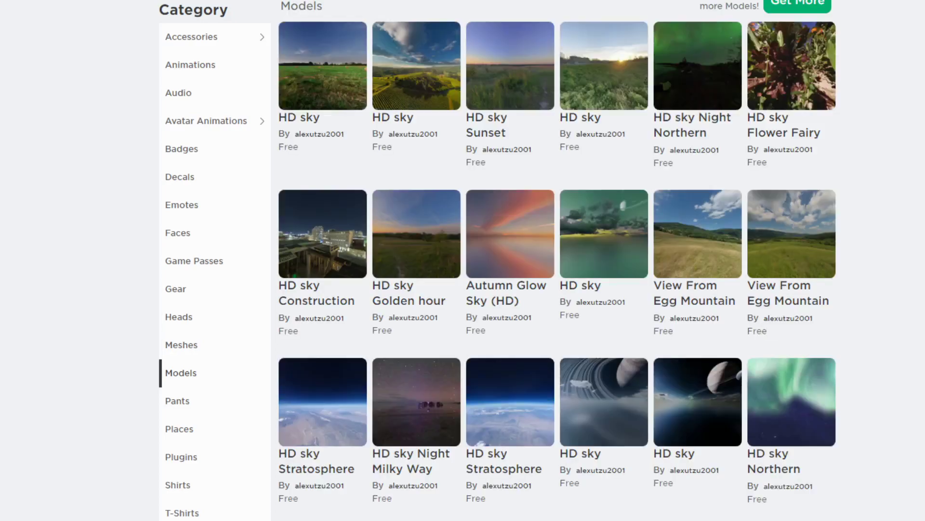
click(177, 401)
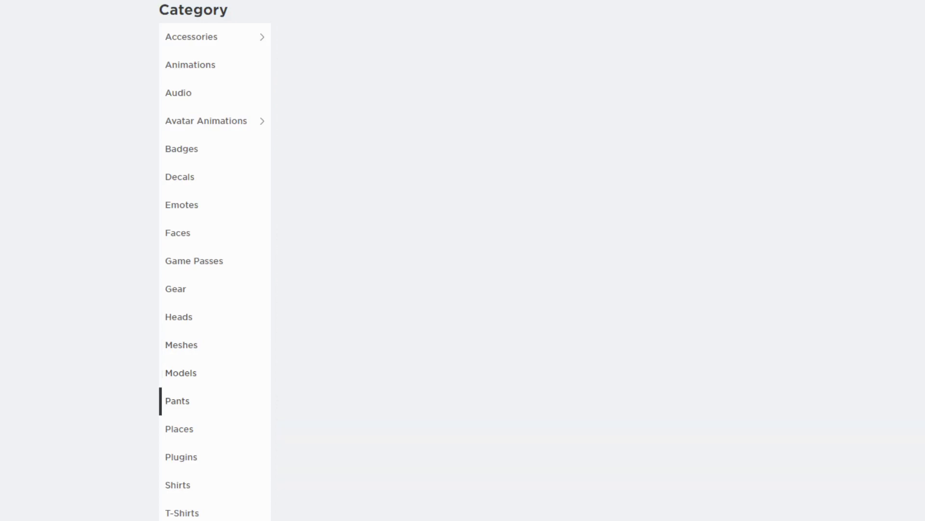
click(180, 429)
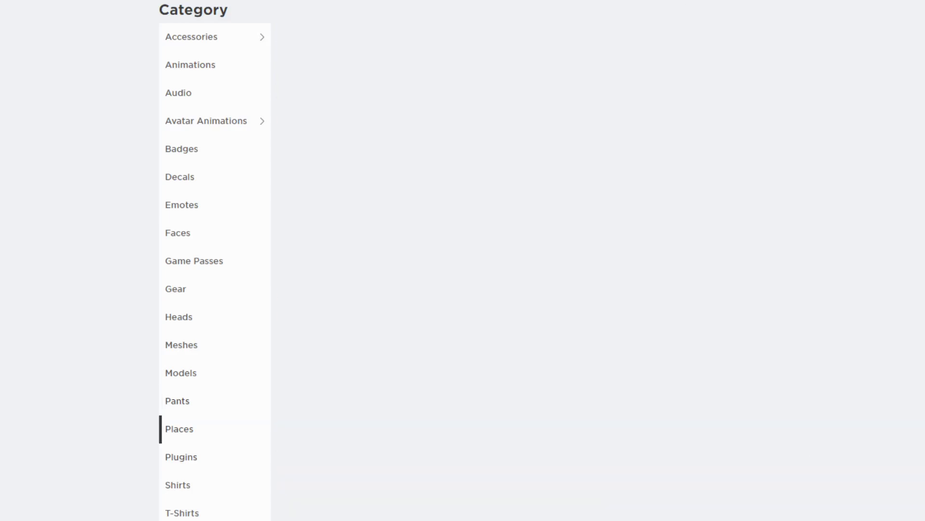